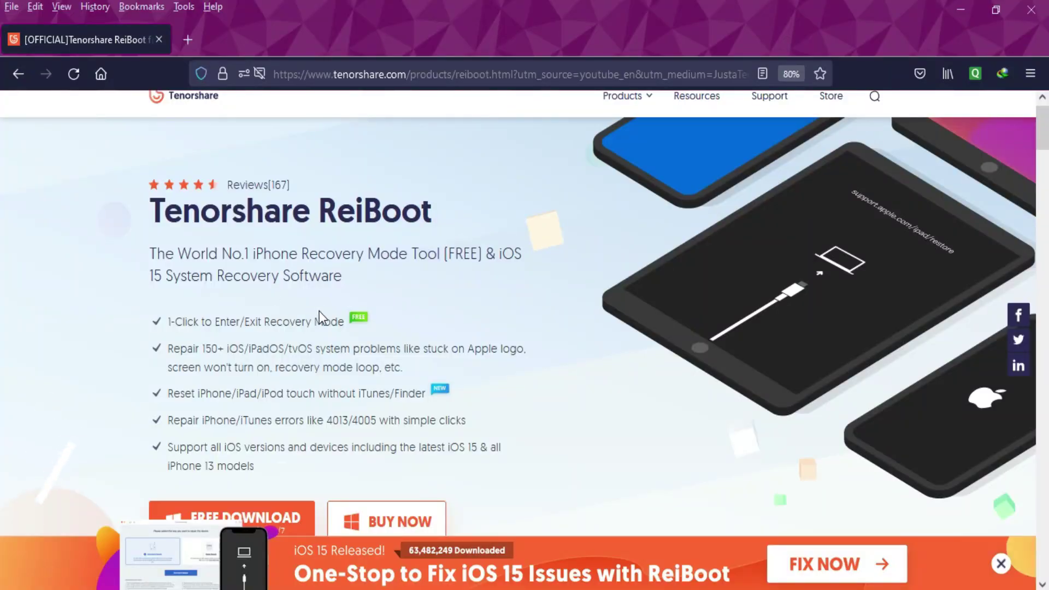
scroll(319, 311, "down", 1)
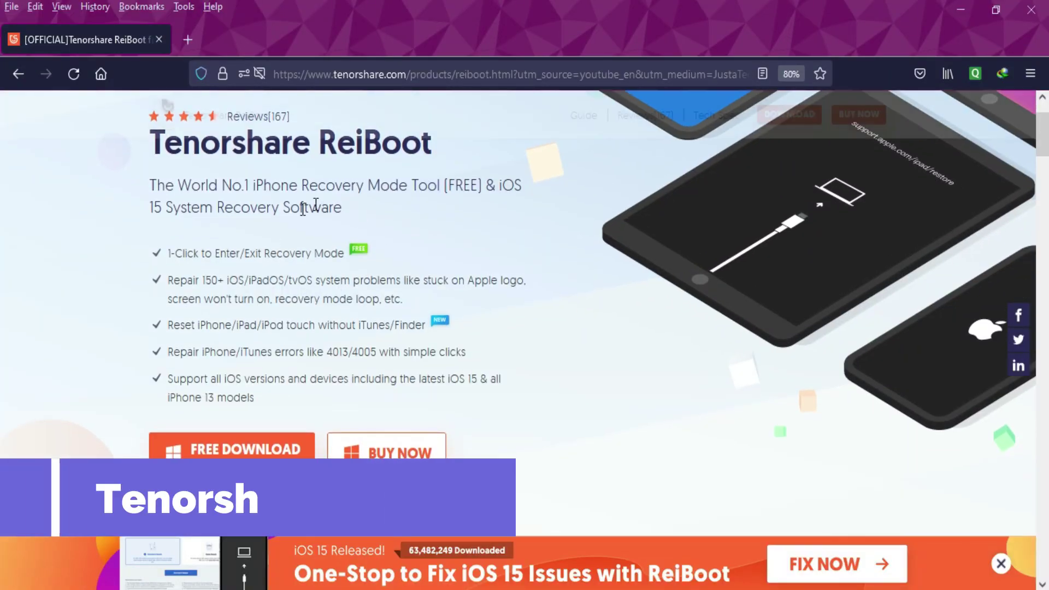
scroll(354, 282, "down", 5)
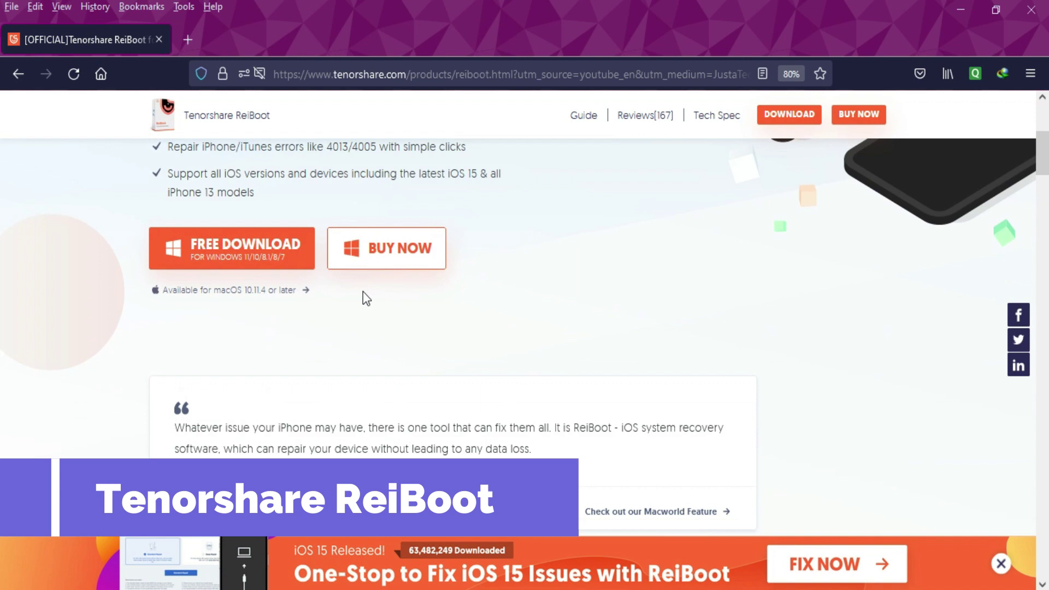
scroll(382, 297, "down", 4)
scroll(382, 298, "down", 2)
scroll(383, 297, "down", 5)
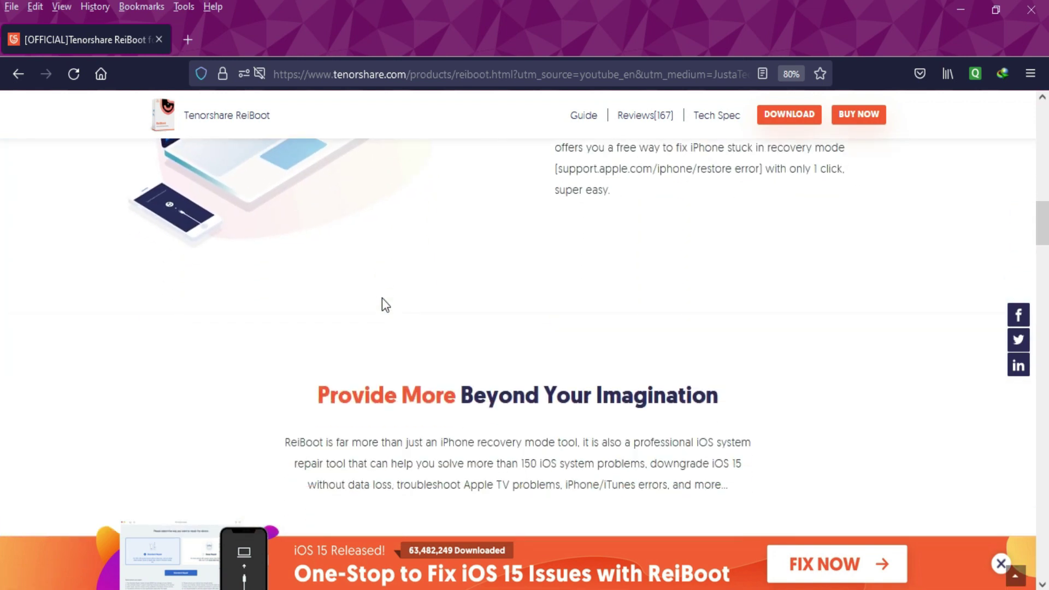
scroll(382, 297, "down", 2)
scroll(383, 297, "down", 1)
scroll(382, 298, "down", 4)
scroll(384, 297, "down", 5)
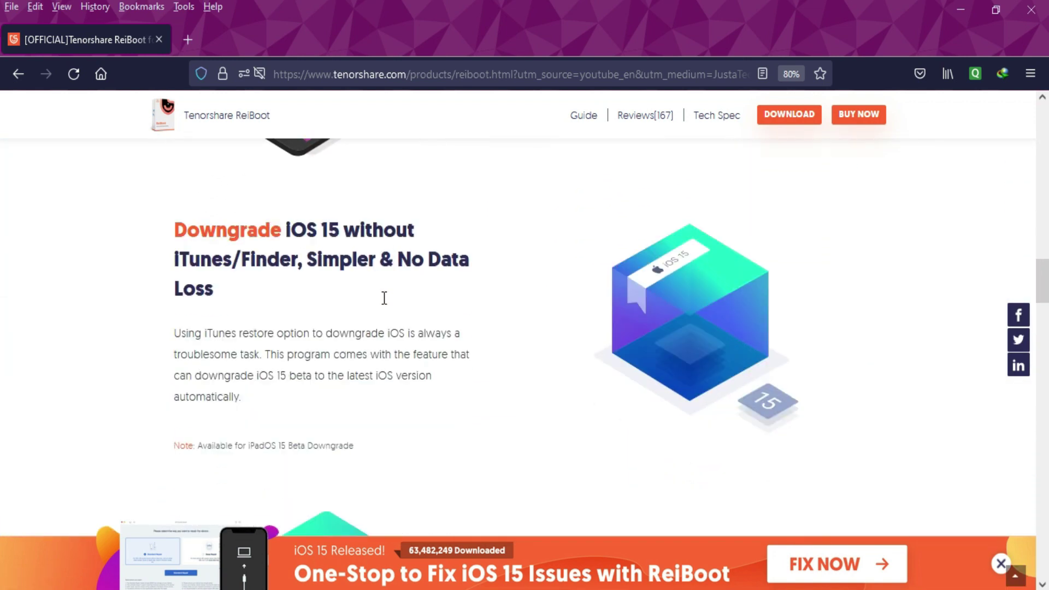
scroll(384, 298, "down", 1)
scroll(384, 298, "down", 2)
scroll(384, 298, "down", 4)
scroll(385, 298, "down", 5)
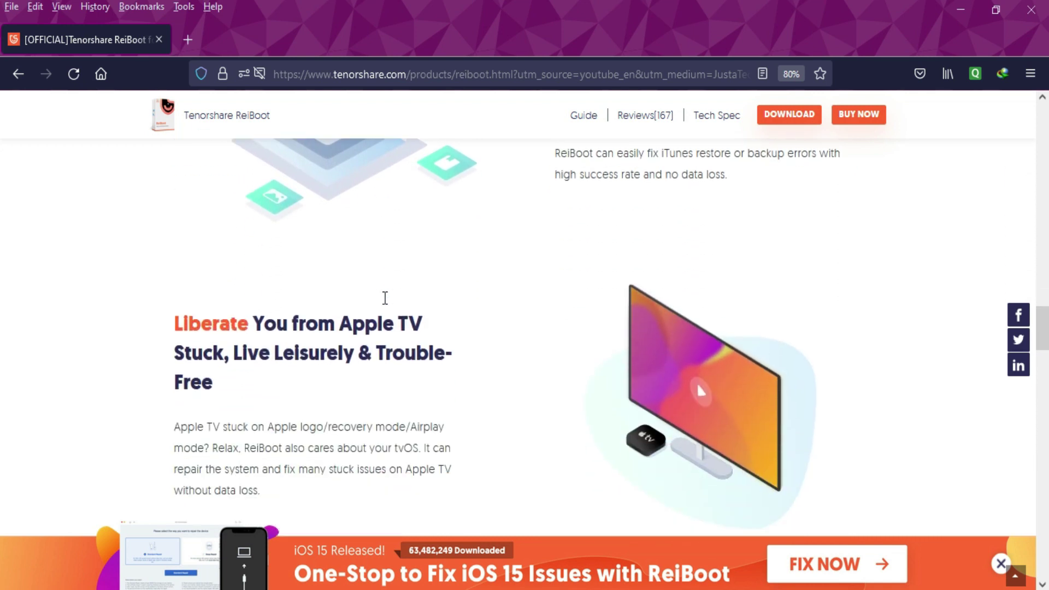
scroll(383, 297, "down", 3)
scroll(388, 304, "down", 5)
scroll(388, 303, "down", 5)
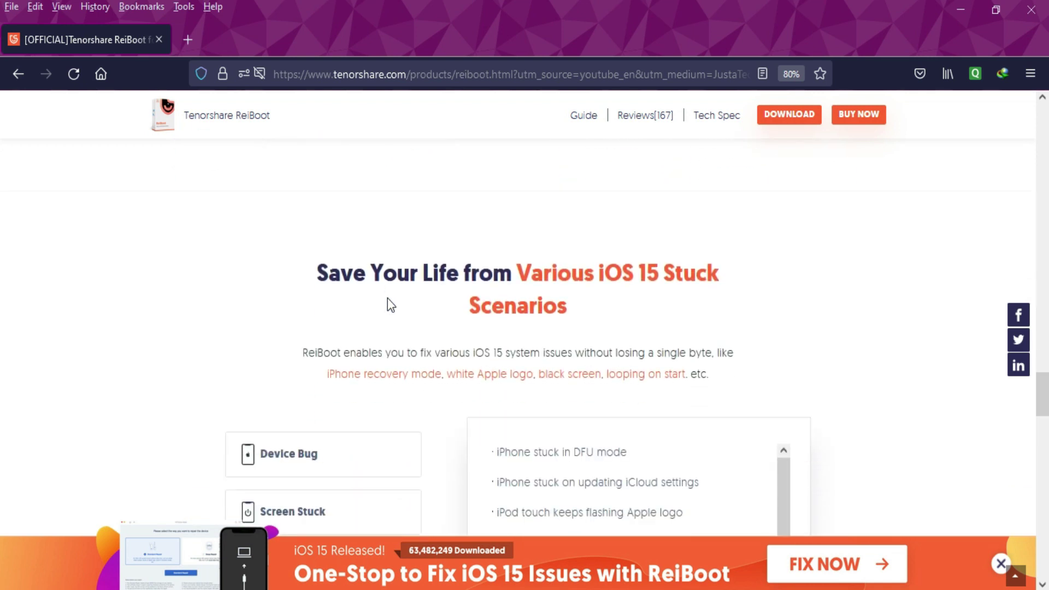
scroll(388, 304, "down", 1)
scroll(388, 303, "down", 3)
scroll(389, 298, "down", 2)
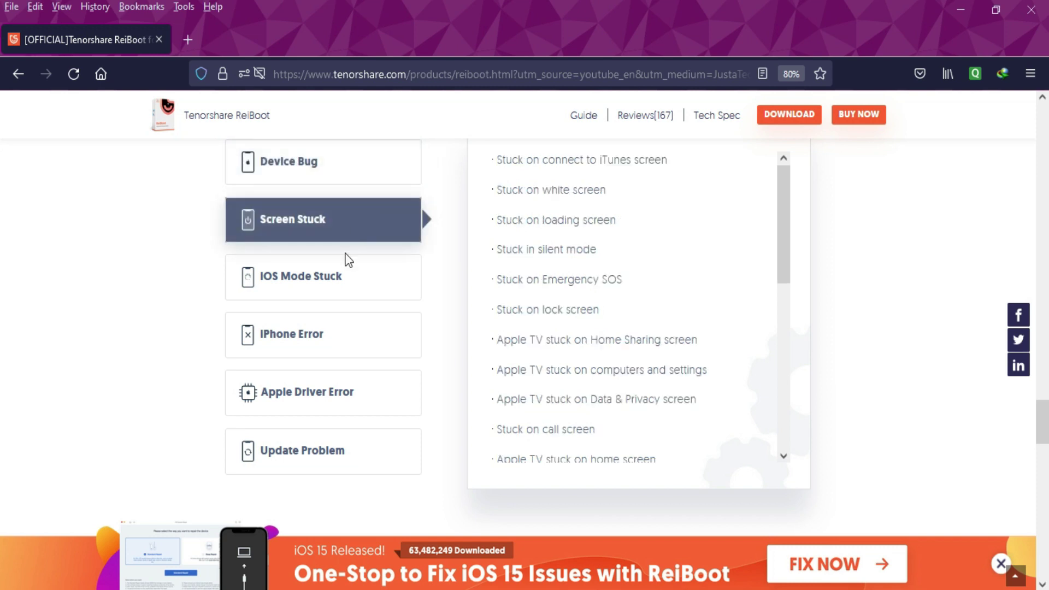
scroll(333, 301, "up", 1)
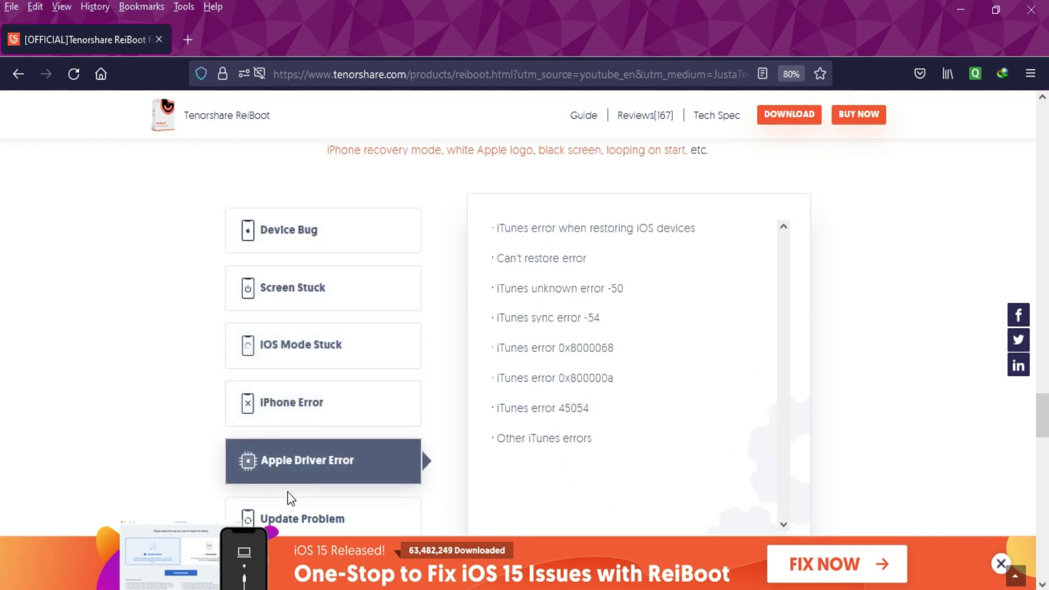
scroll(290, 508, "down", 1)
scroll(296, 498, "down", 2)
scroll(328, 328, "down", 4)
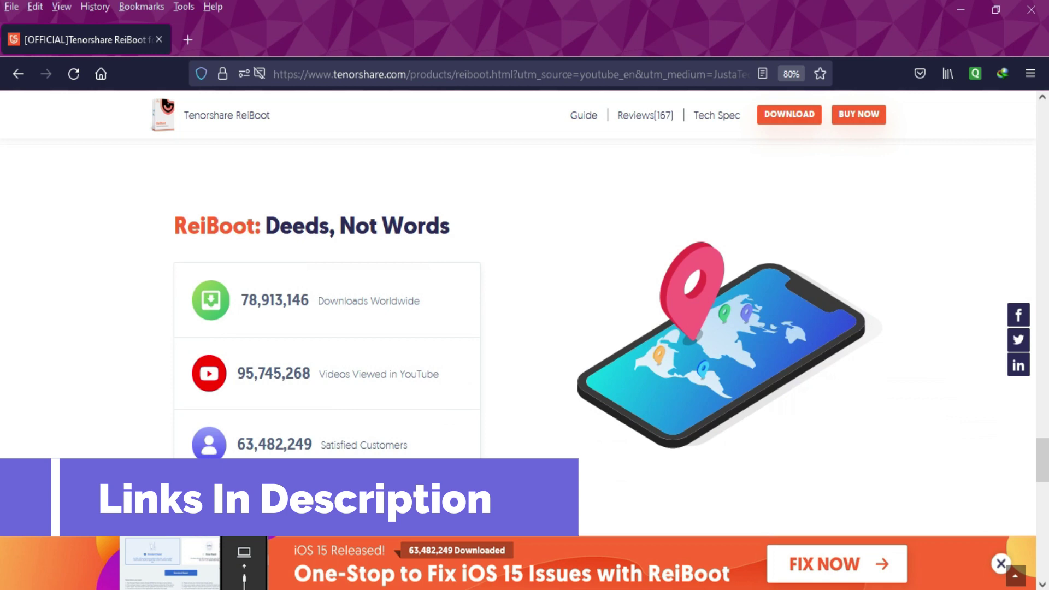
Install ReiBoot and launch it with the iPhone SE connected over USB
key("Home")
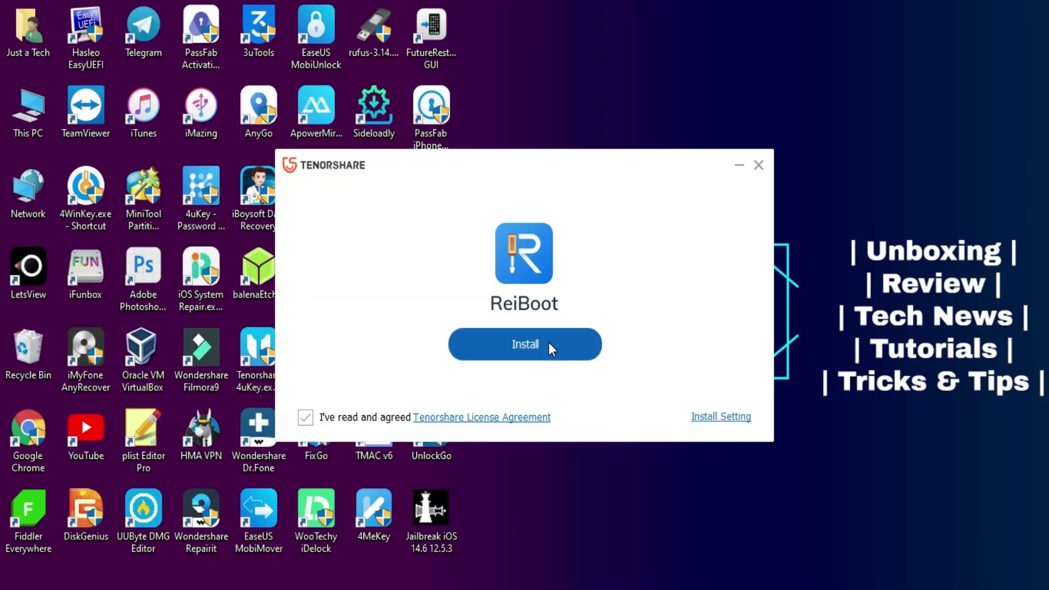
left_click(548, 343)
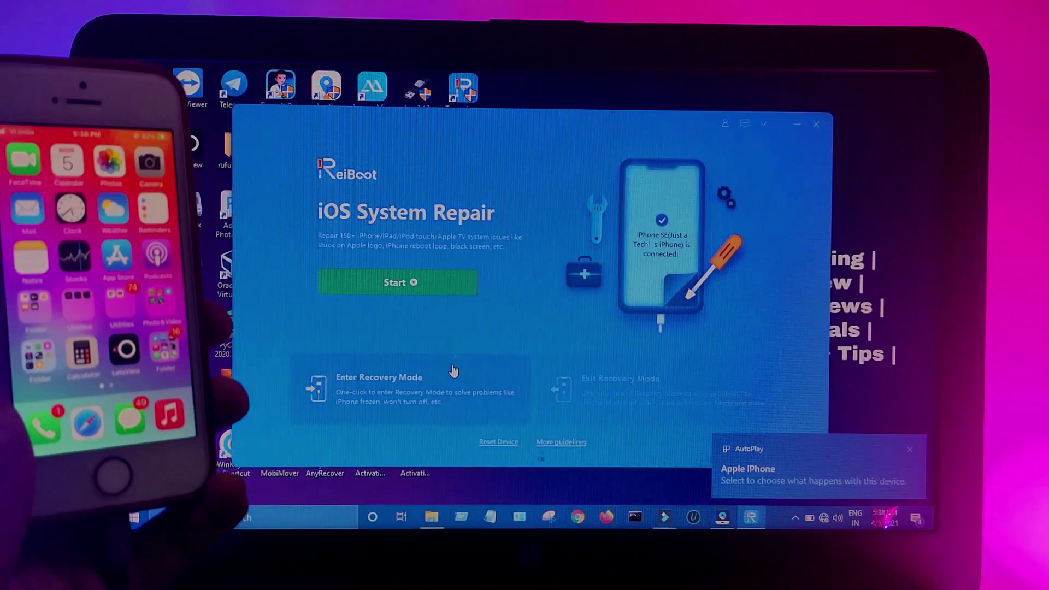
Switch the iPhone SE to Recovery Mode and acknowledge the success dialog
left_click(452, 374)
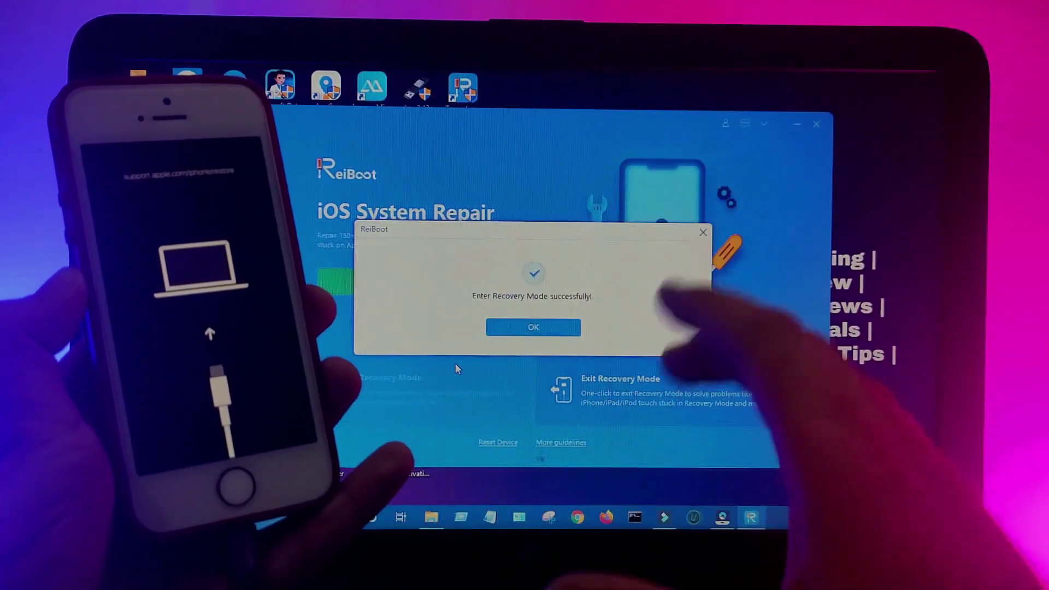
left_click(531, 332)
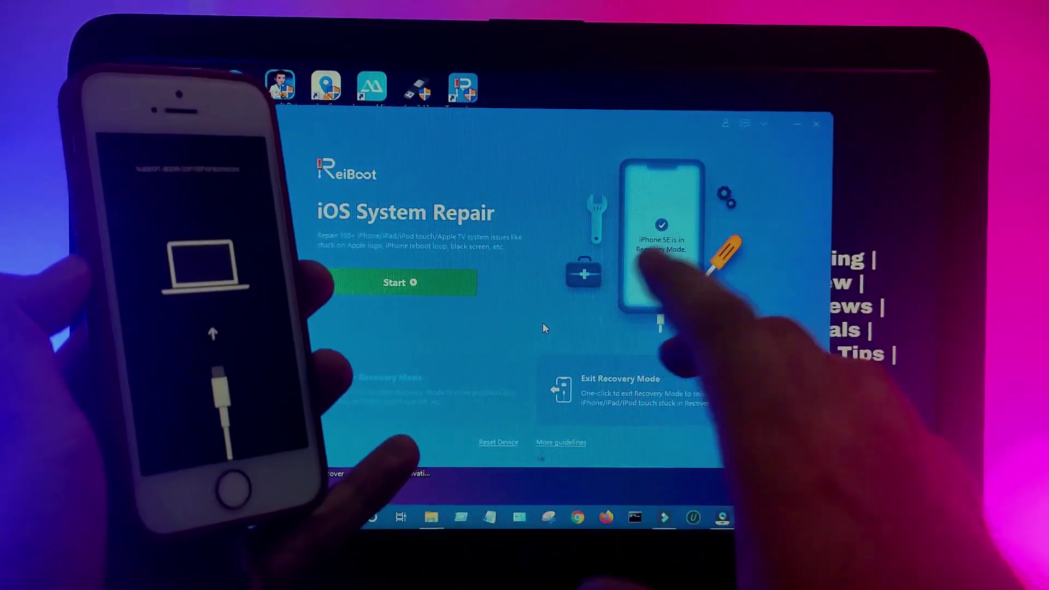
Exit Recovery Mode so the iPhone SE restarts to the Apple logo
left_click(612, 376)
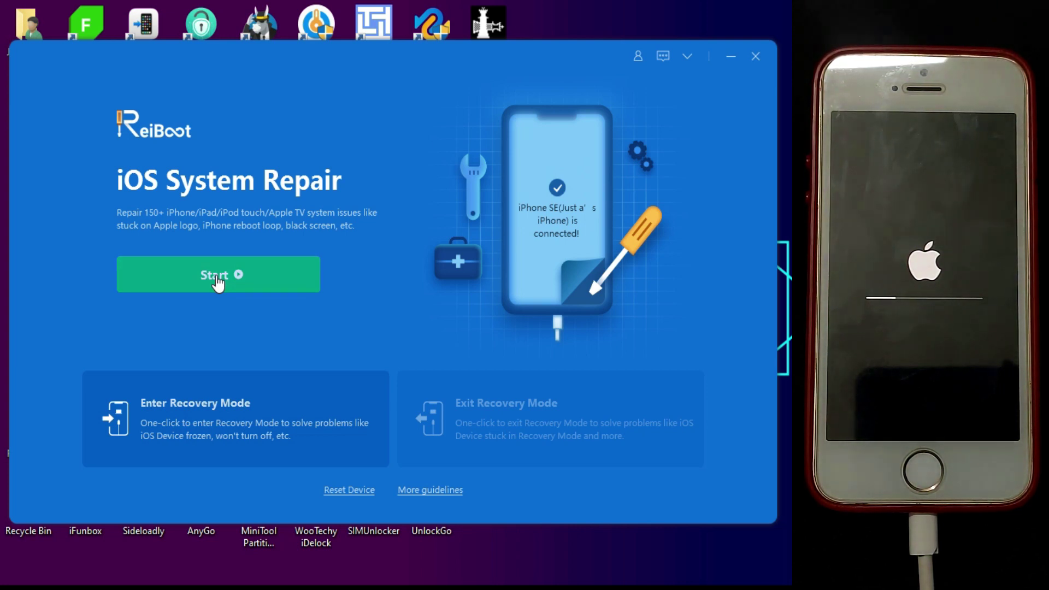
Pick Standard Repair instead of Deep Repair and proceed to the iOS 15.0 firmware page
left_click(215, 275)
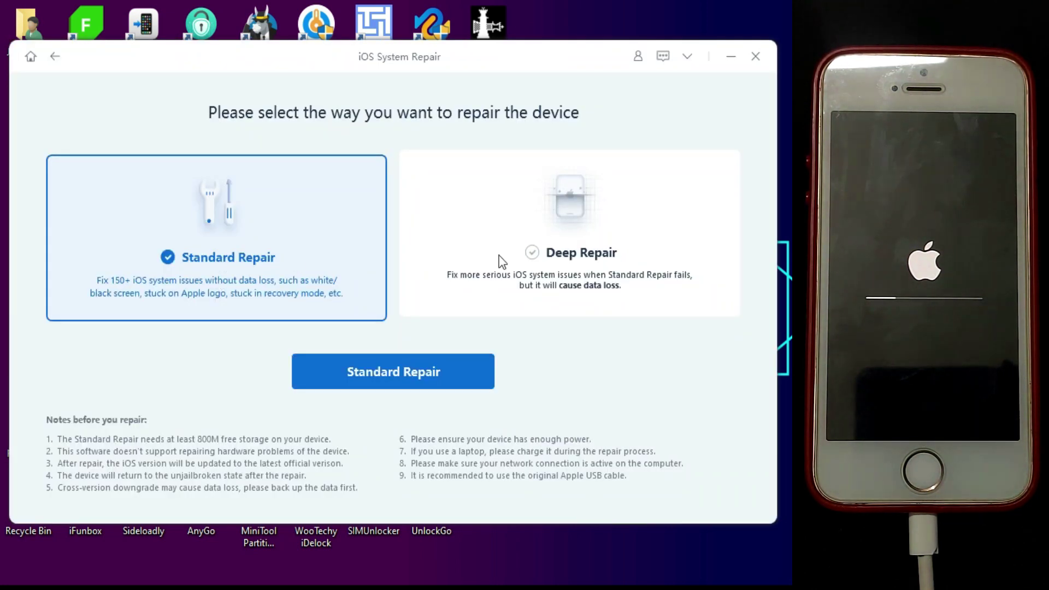
left_click(502, 260)
left_click(236, 260)
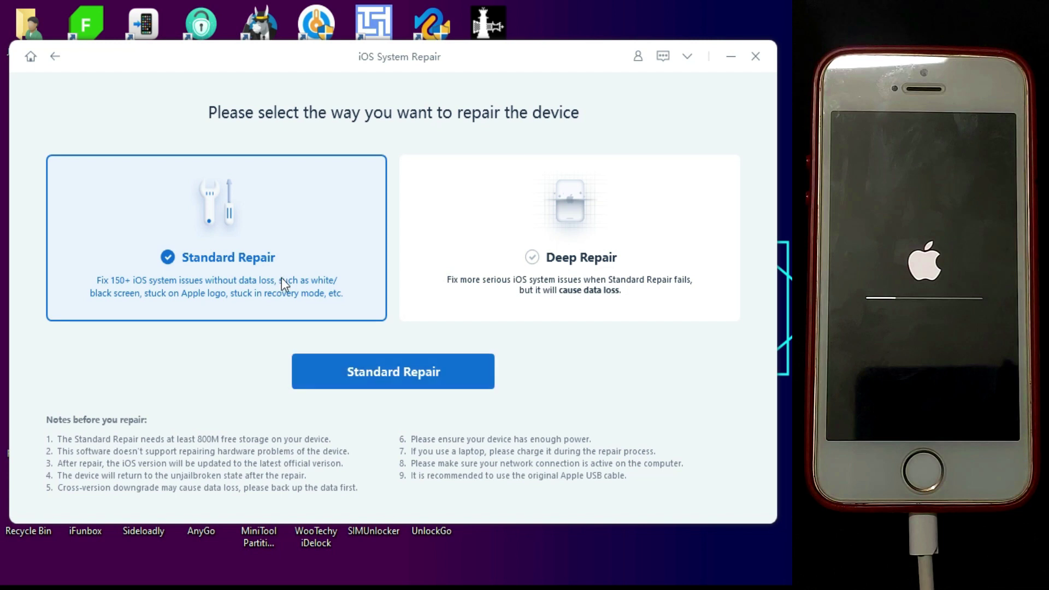
left_click(379, 368)
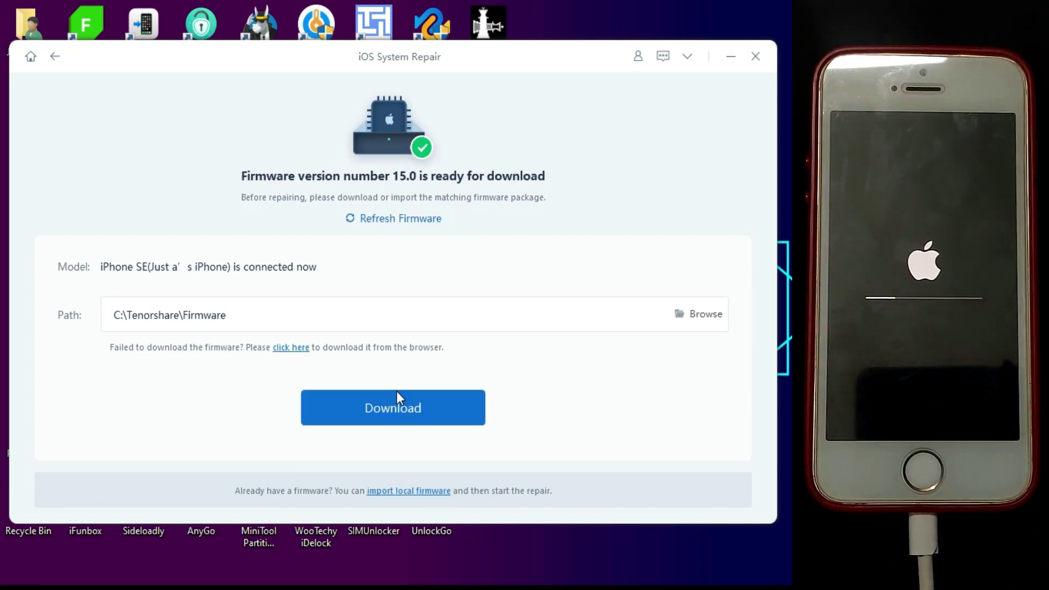
Cancel the iOS 15.0 firmware download and import the local iOS 15.0 IPSW file instead
left_click(398, 411)
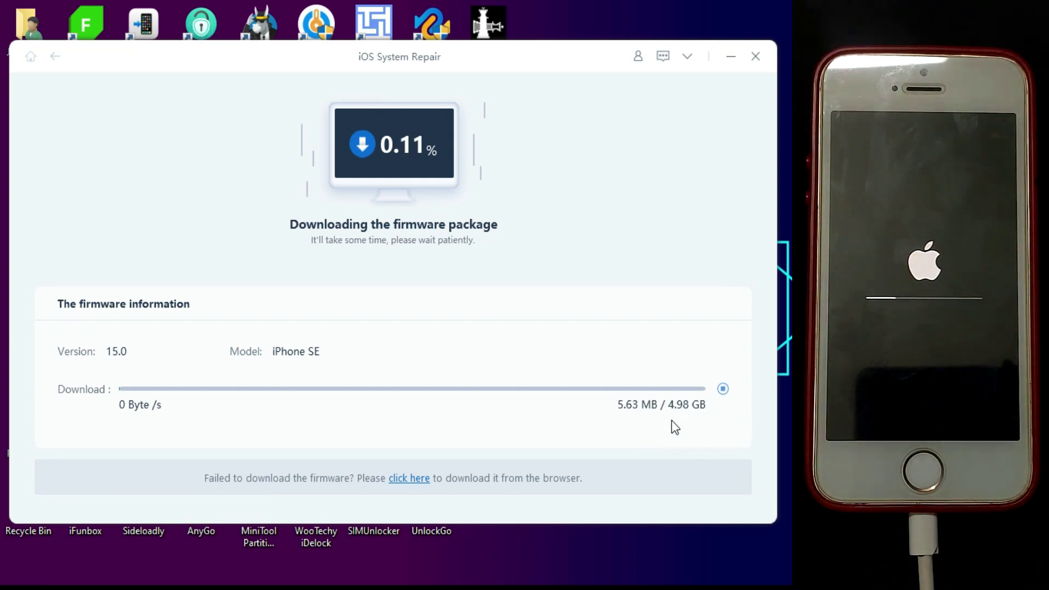
left_click(723, 390)
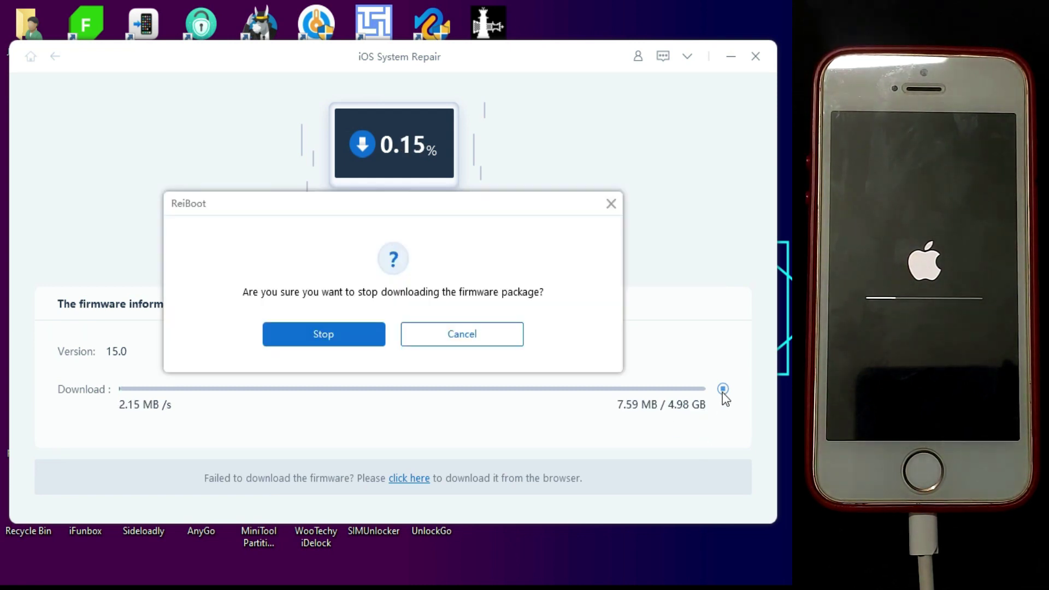
left_click(368, 342)
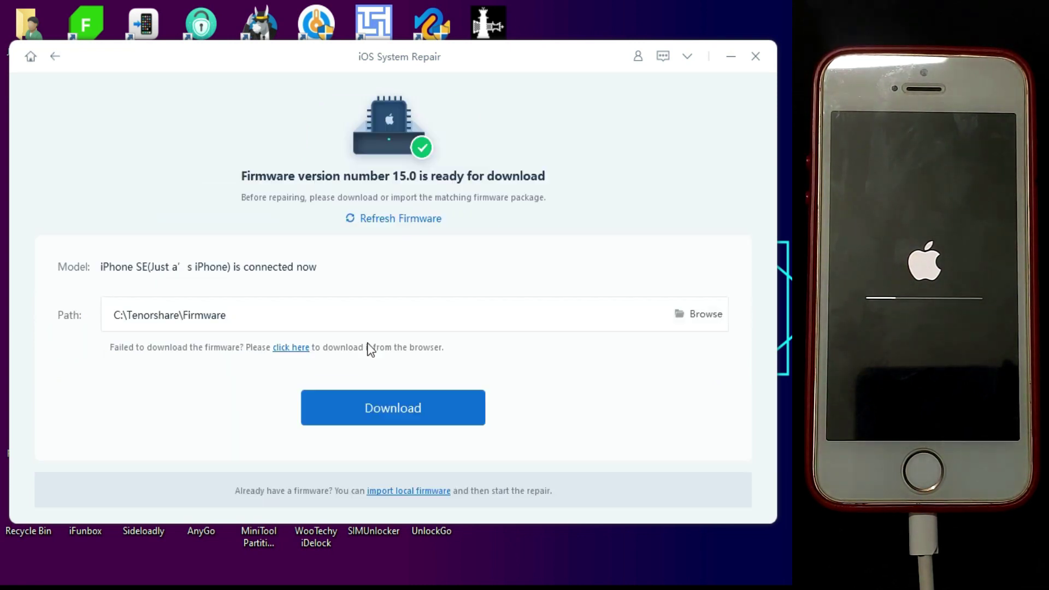
left_click(416, 488)
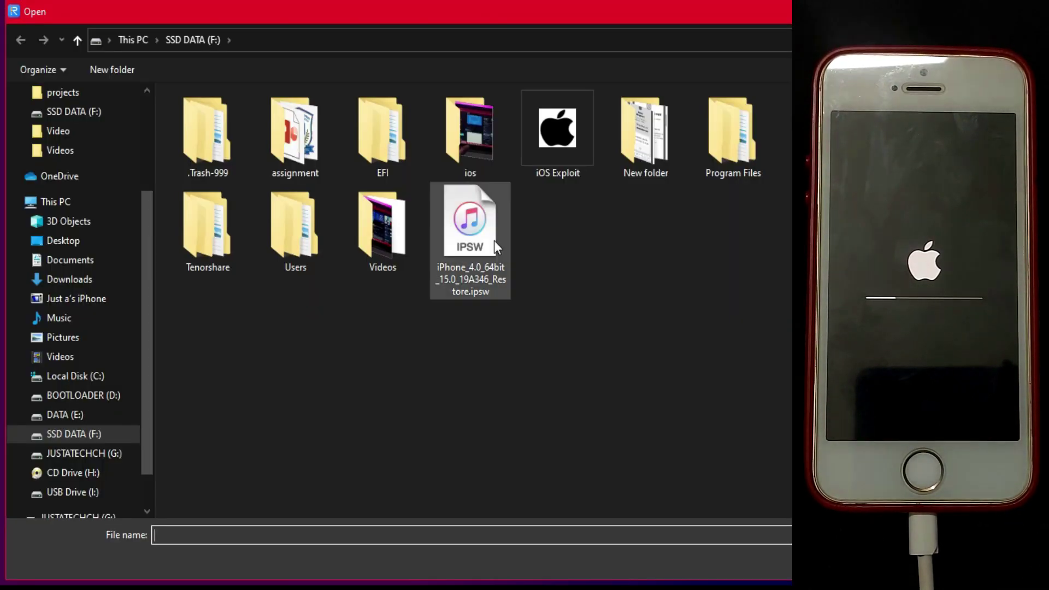
double_click(494, 241)
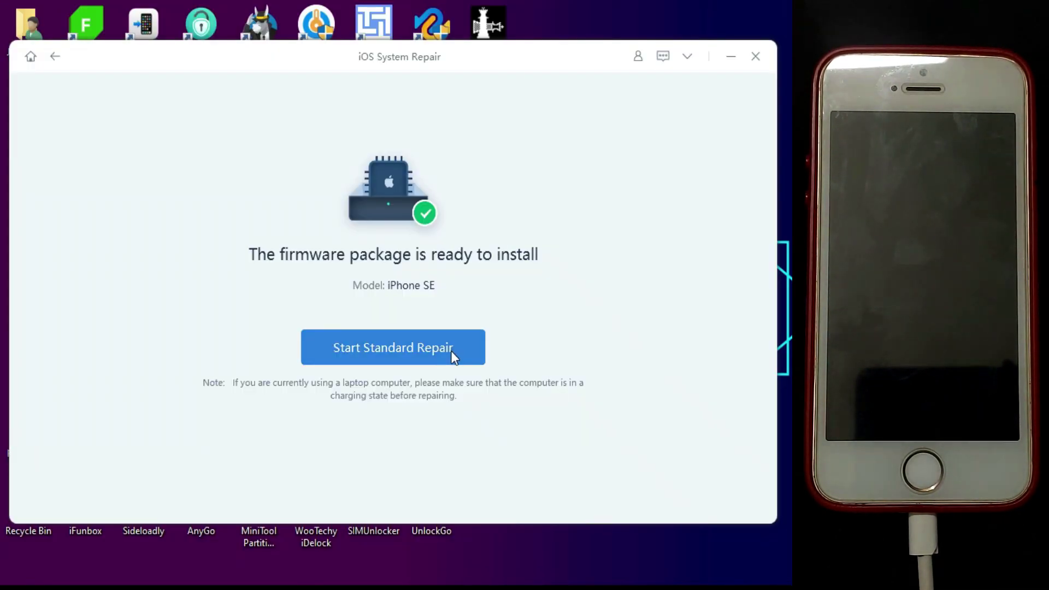
Launch Standard Repair with the imported iOS 15.0 firmware and let it reach firmware verification
left_click(451, 351)
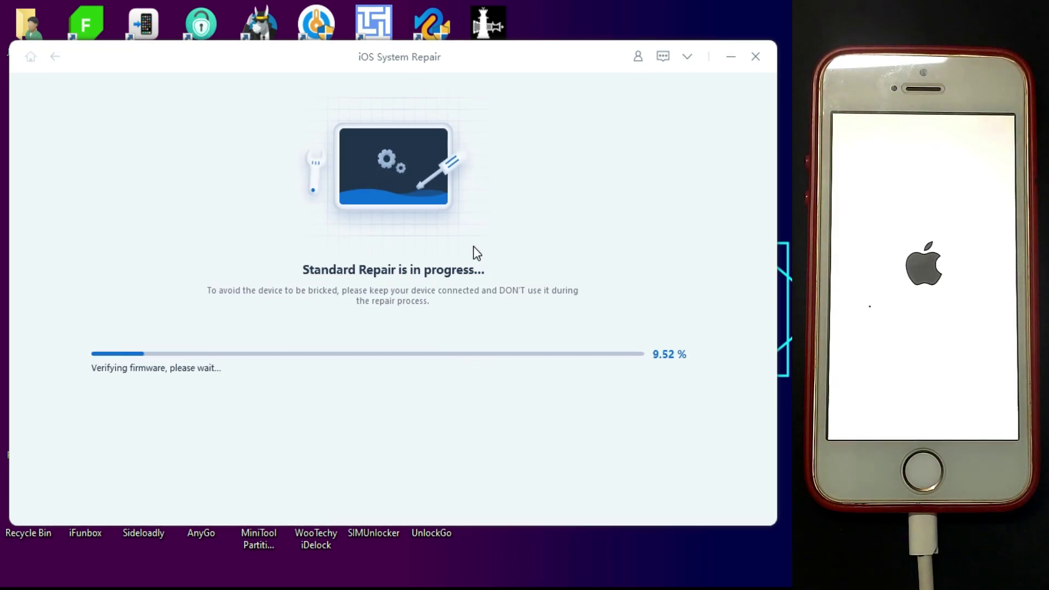